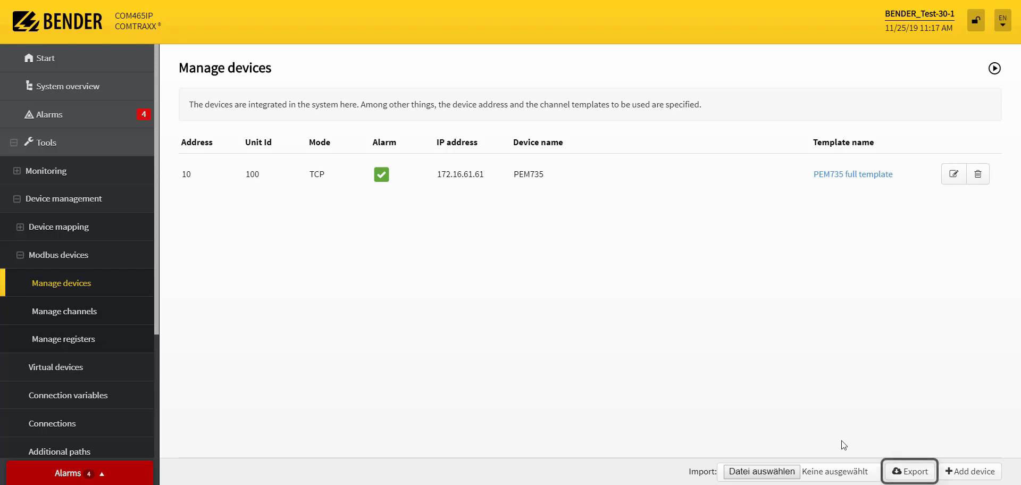
Export the Modbus device list to an Excel file and dismiss the download notice.
{"action": "left_click", "coordinate": [899, 472]}
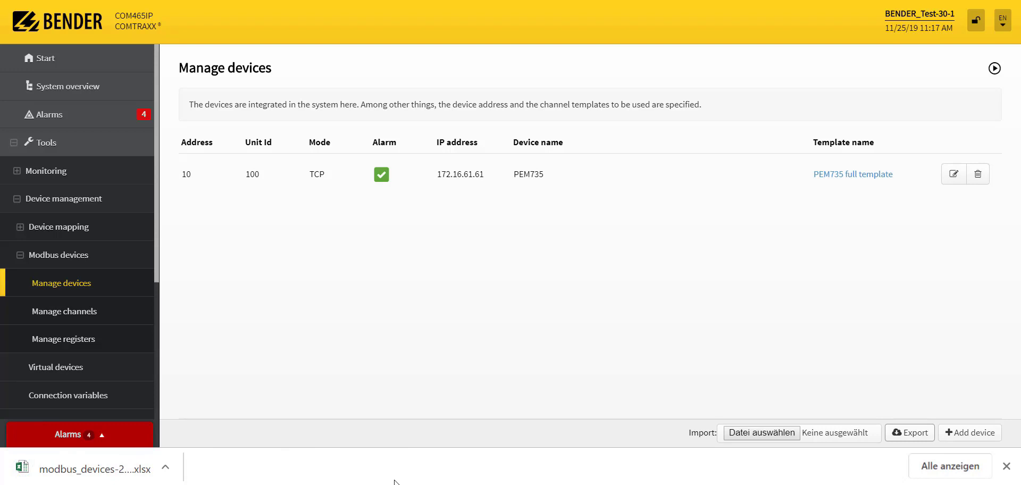
{"action": "left_click", "coordinate": [1006, 466]}
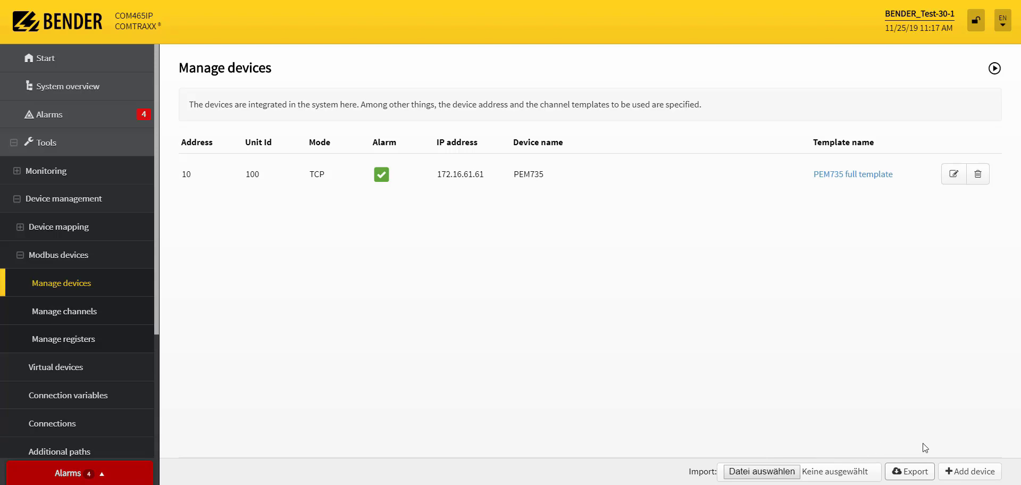
Add a PEM353 device named TEST at address 2 with the PEM353 default template.
{"action": "left_click", "coordinate": [969, 470]}
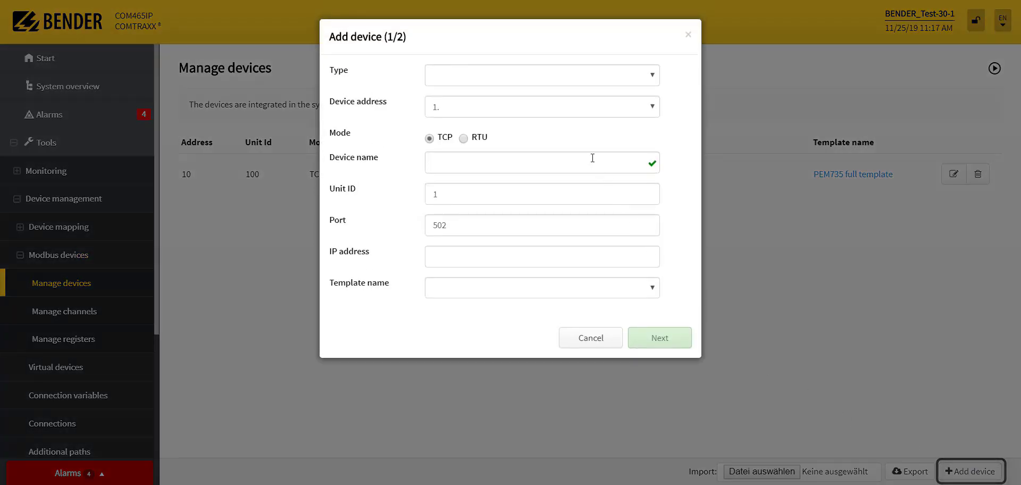
{"action": "left_click", "coordinate": [551, 76]}
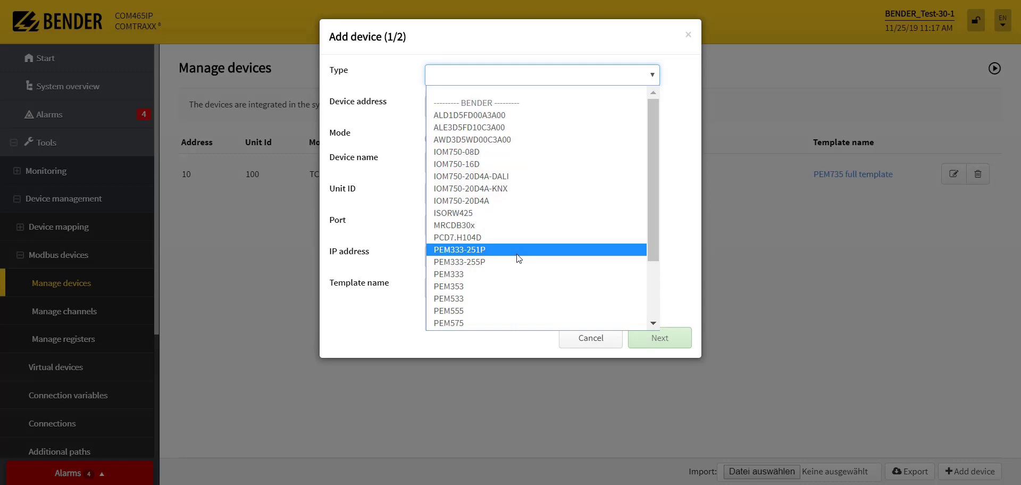
{"action": "left_click", "coordinate": [508, 287]}
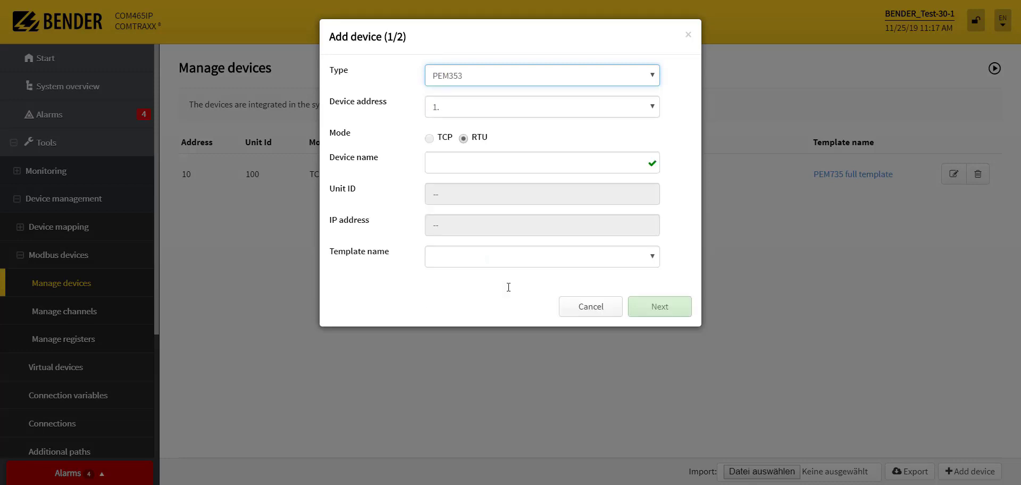
{"action": "left_click", "coordinate": [464, 109]}
{"action": "left_click", "coordinate": [454, 137]}
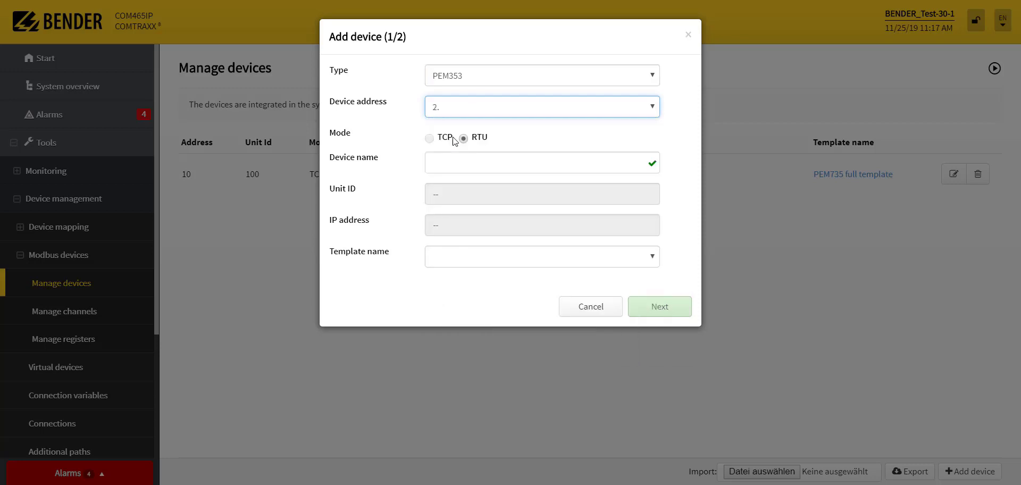
{"action": "left_click", "coordinate": [480, 162]}
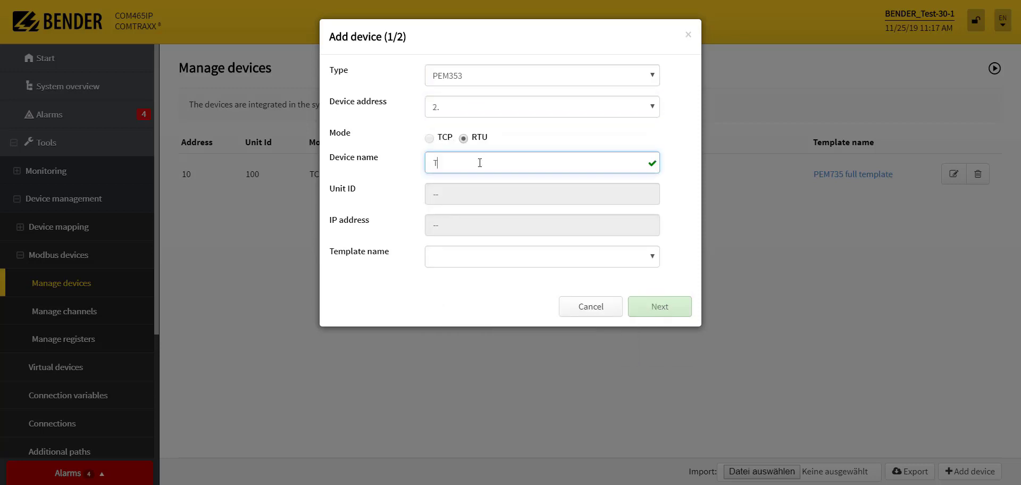
{"action": "left_click", "coordinate": [475, 256]}
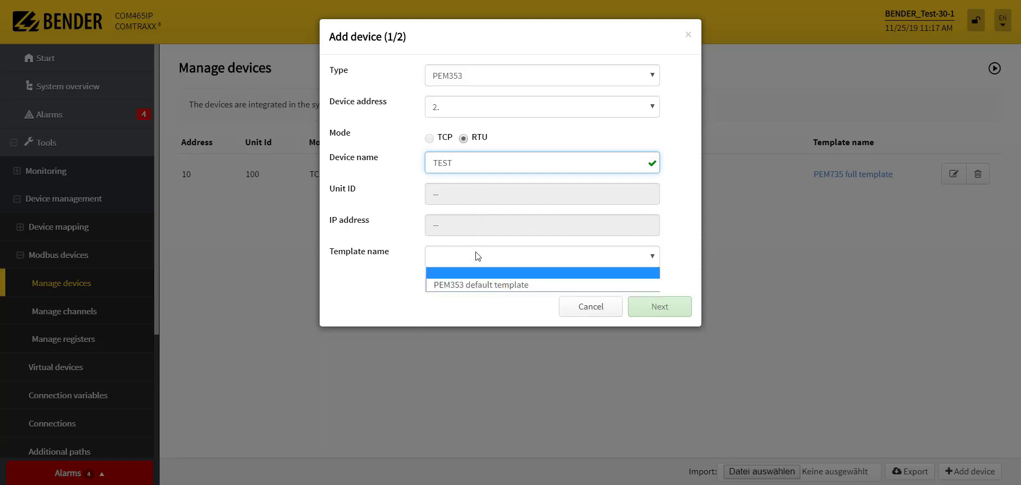
{"action": "left_click", "coordinate": [480, 284]}
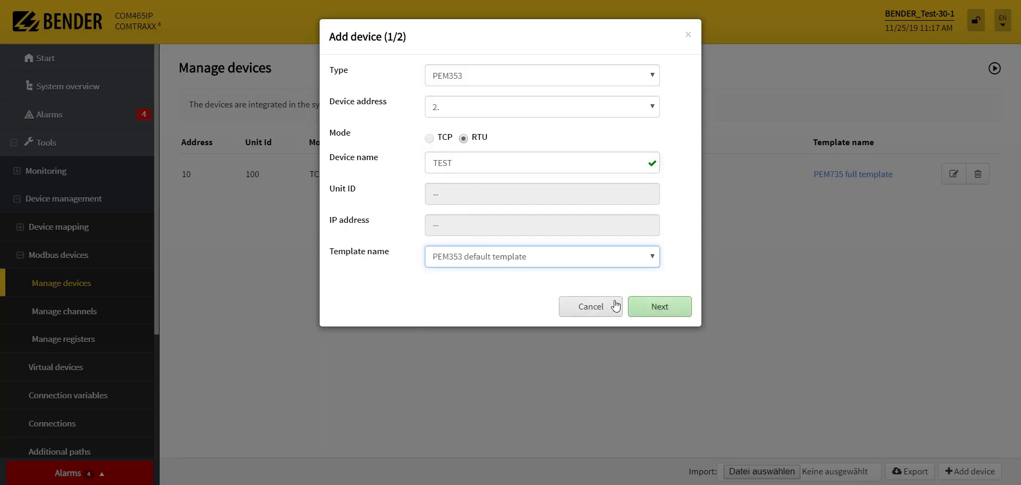
{"action": "left_click", "coordinate": [659, 308]}
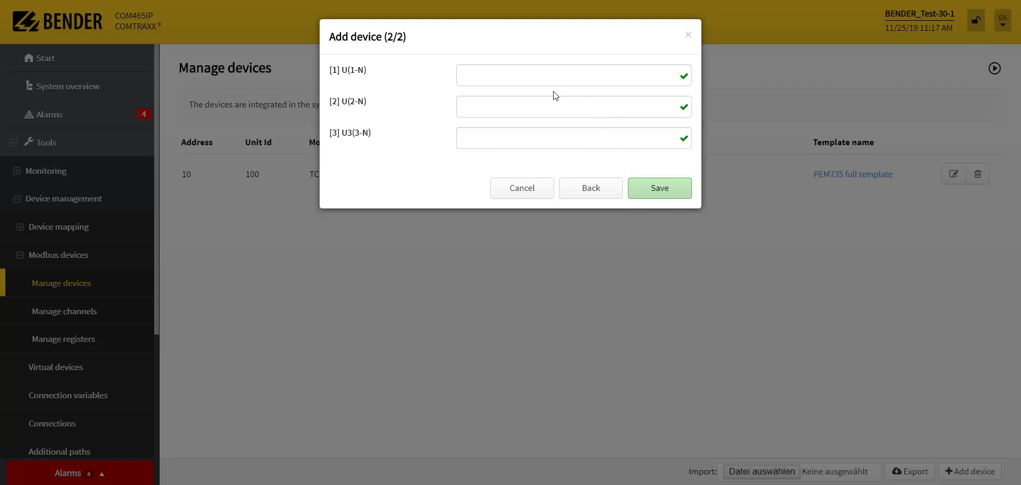
Save the new PEM353 TEST device.
{"action": "left_click", "coordinate": [637, 188]}
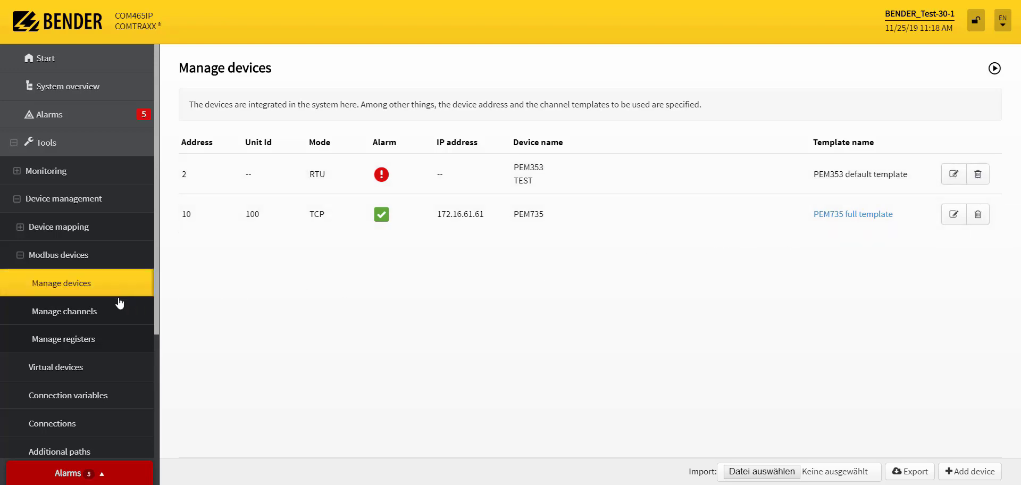
Show the PEM353 channel templates and clone the PEM353 default template.
{"action": "left_click", "coordinate": [102, 308]}
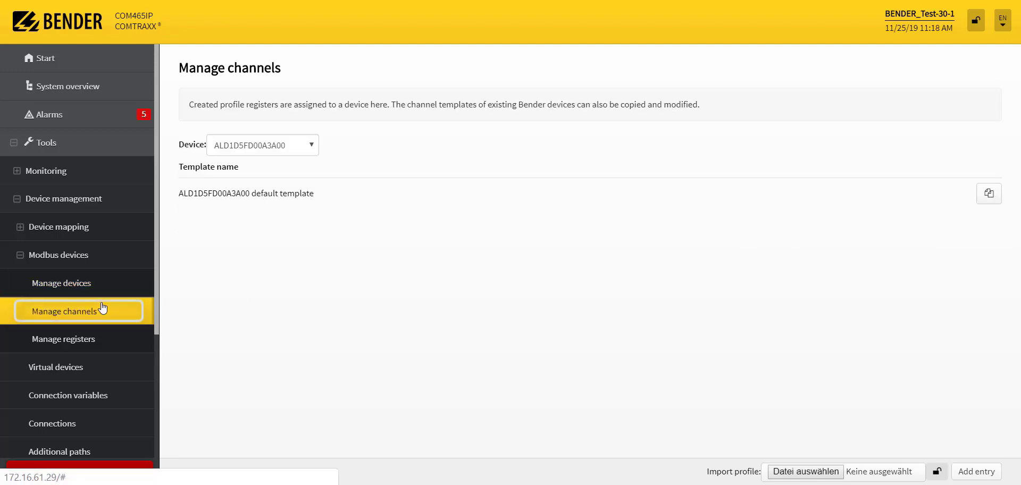
{"action": "left_click", "coordinate": [316, 152]}
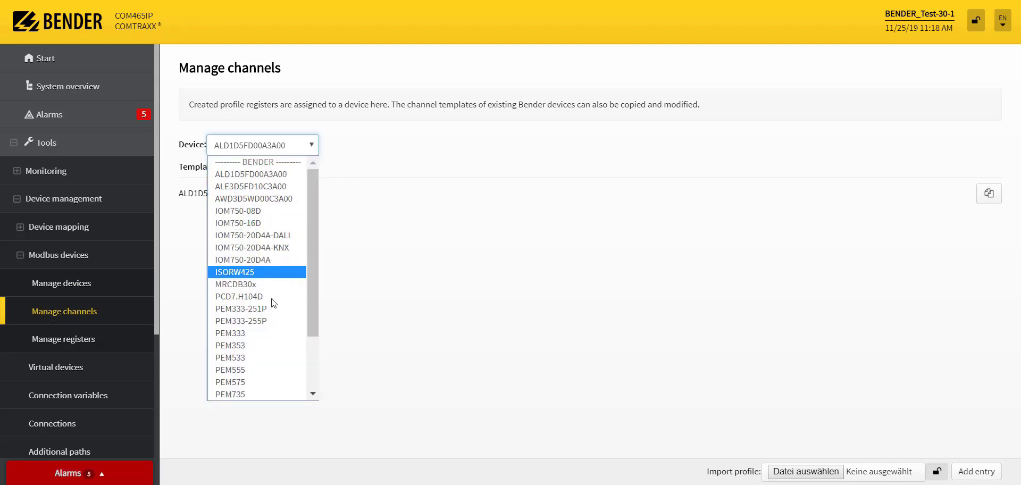
{"action": "left_click", "coordinate": [255, 349]}
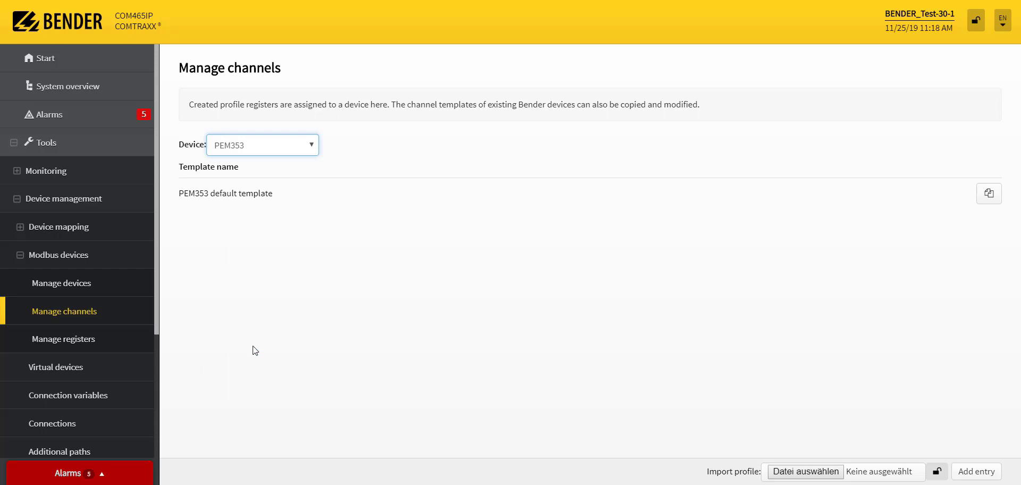
{"action": "left_click", "coordinate": [631, 255]}
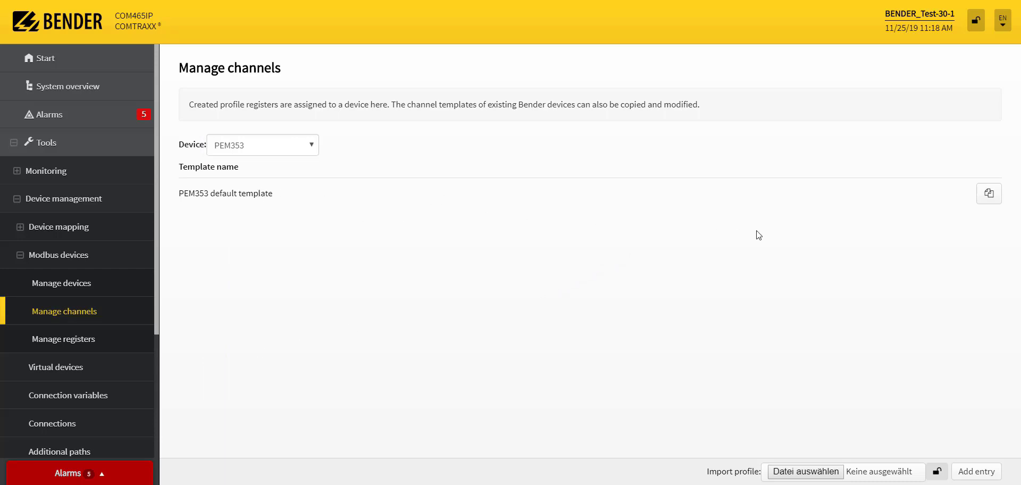
{"action": "left_click", "coordinate": [988, 196]}
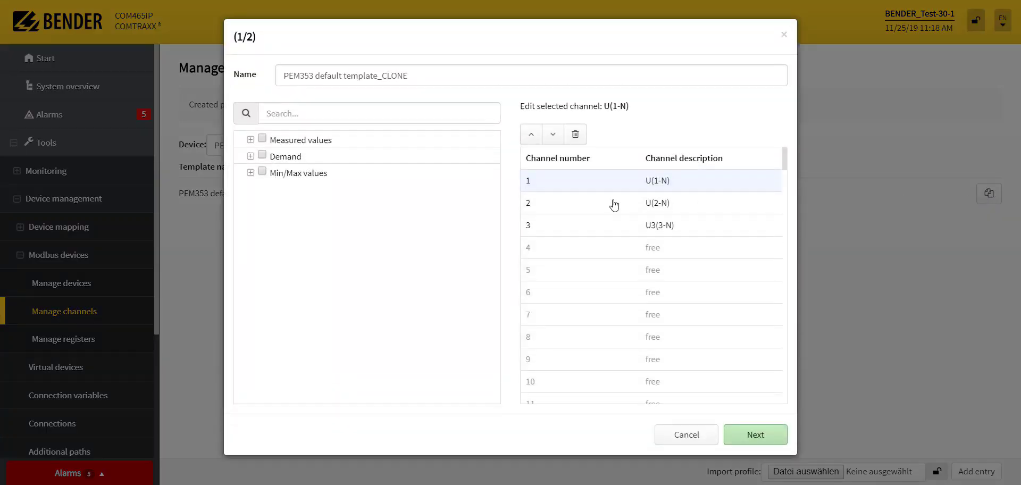
Add all Basic measurements channels to the clone and save it with alarms off.
{"action": "left_click", "coordinate": [250, 140]}
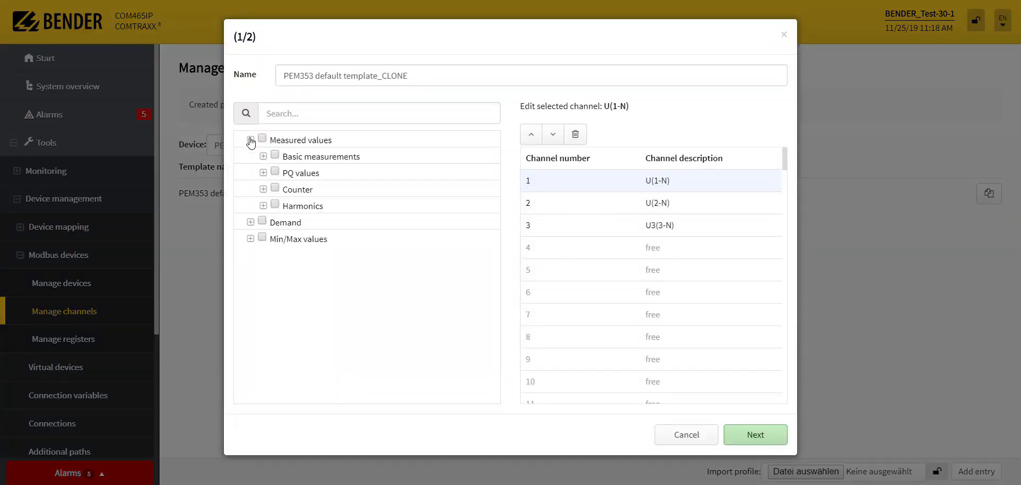
{"action": "left_click", "coordinate": [275, 156]}
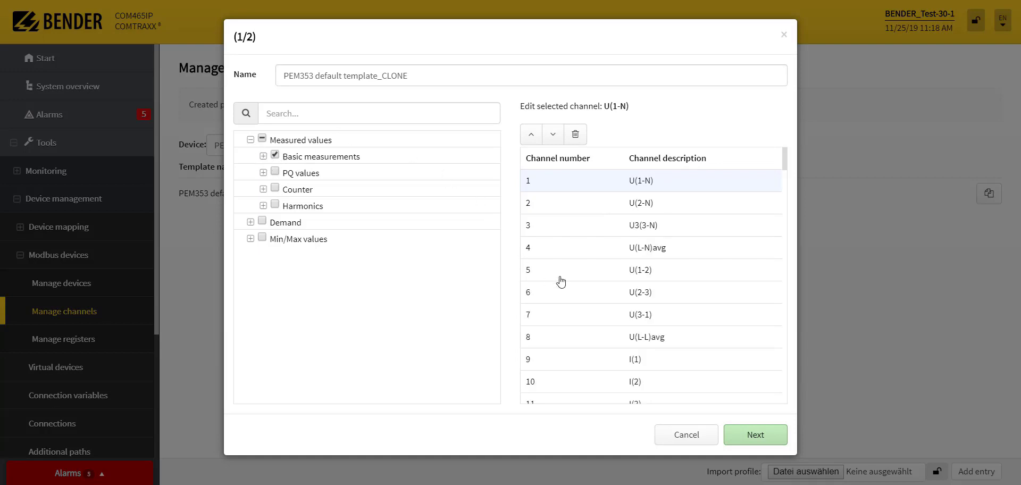
{"action": "left_click_drag", "start_coordinate": [783, 165], "coordinate": [784, 409]}
{"action": "left_click", "coordinate": [771, 435]}
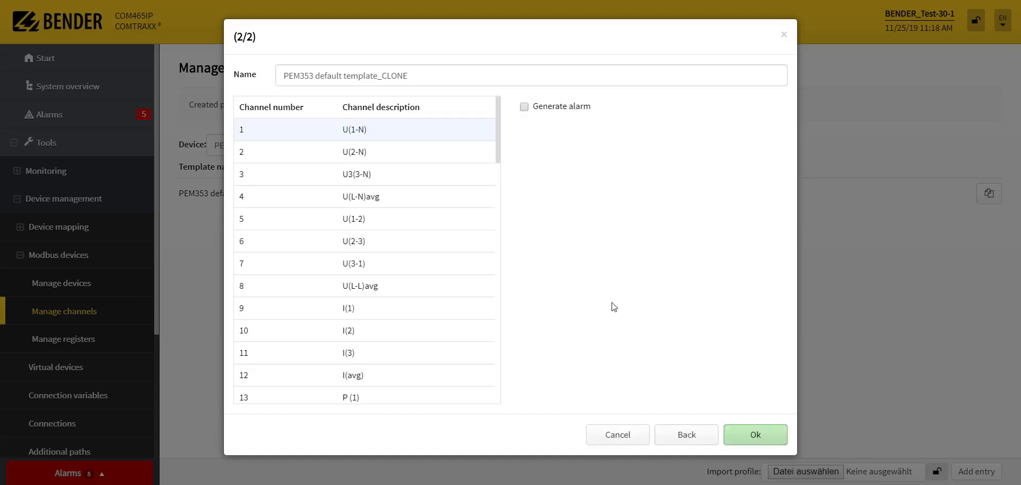
{"action": "left_click", "coordinate": [525, 108]}
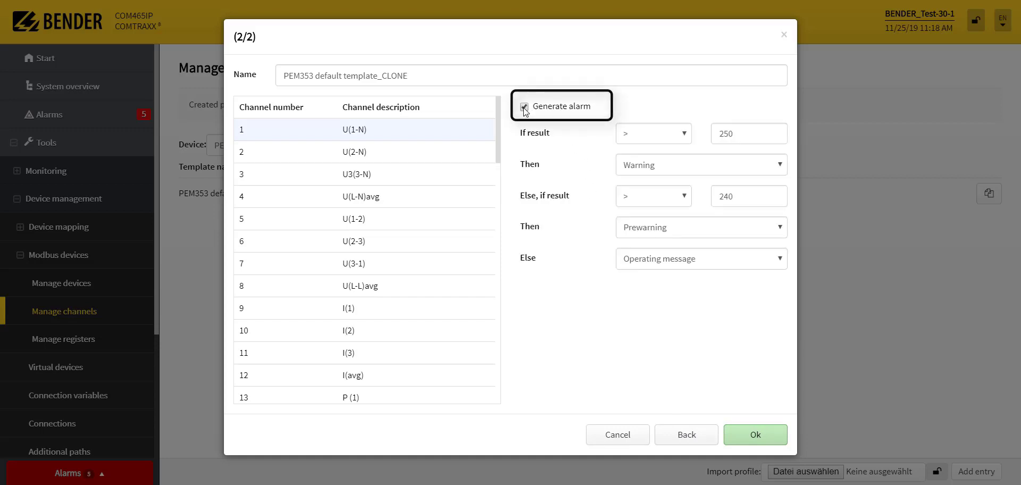
{"action": "left_click", "coordinate": [524, 108]}
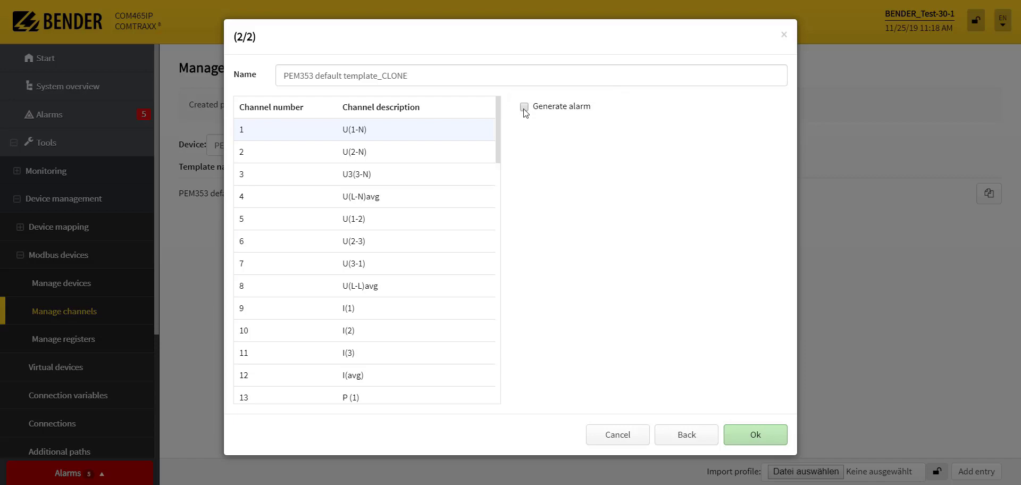
{"action": "left_click", "coordinate": [741, 425]}
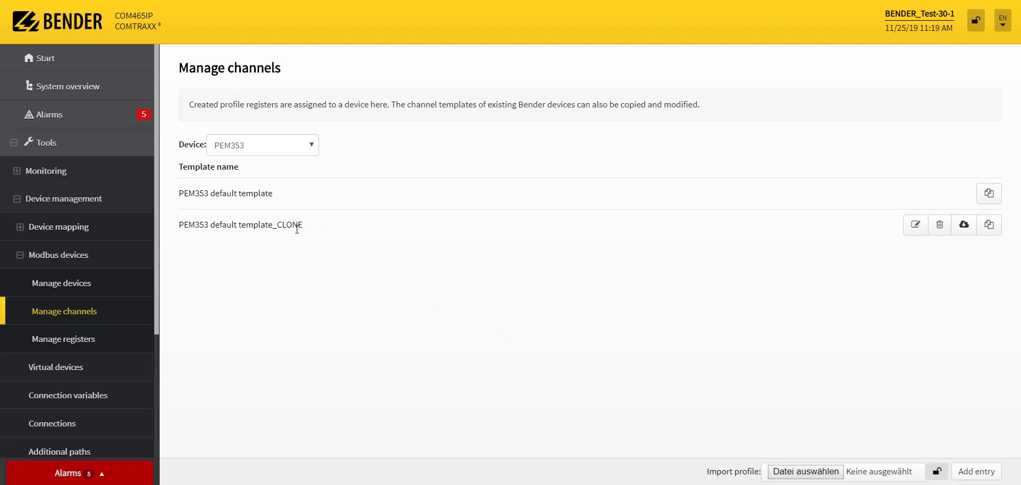
Switch the TEST device at address 2 to PEM353 default template_CLONE and save.
{"action": "left_click", "coordinate": [115, 284]}
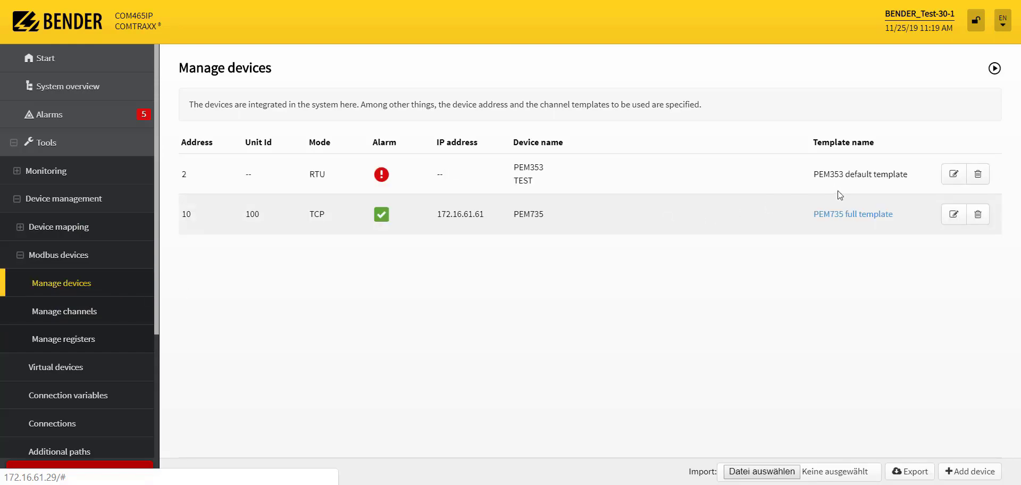
{"action": "left_click", "coordinate": [957, 181]}
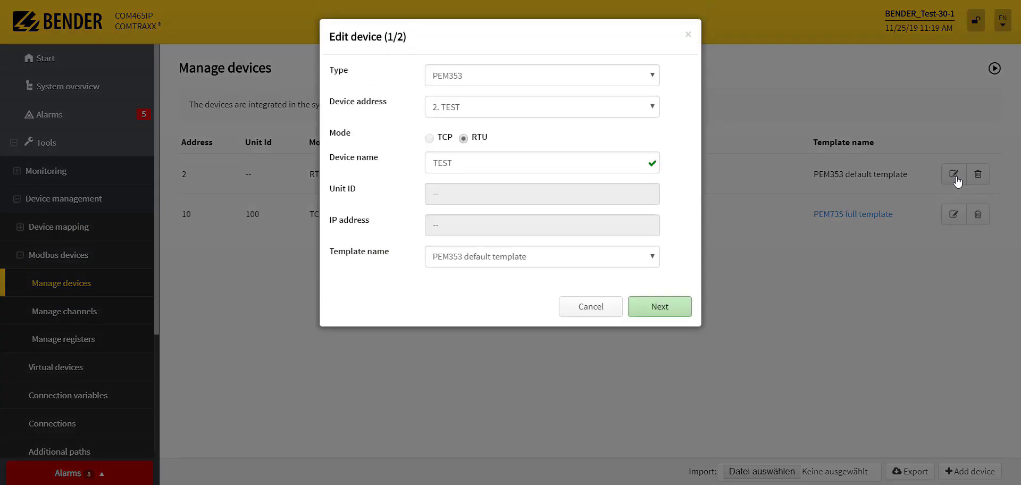
{"action": "left_click", "coordinate": [602, 257]}
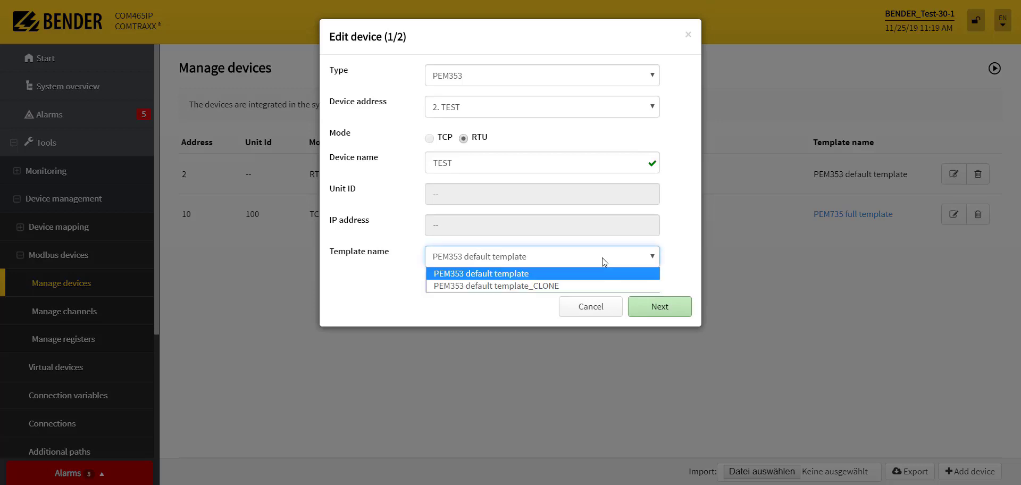
{"action": "left_click", "coordinate": [572, 287]}
{"action": "left_click", "coordinate": [650, 301]}
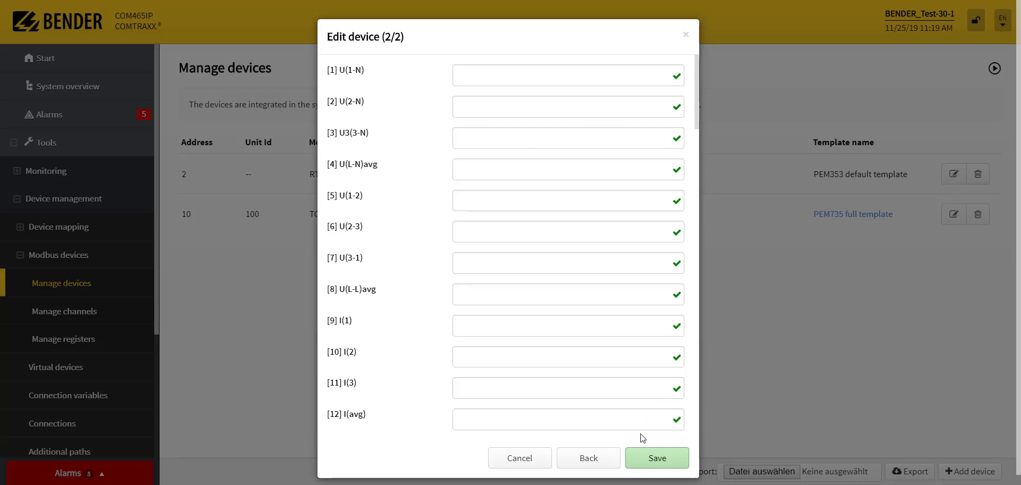
{"action": "left_click_drag", "start_coordinate": [697, 133], "coordinate": [659, 459]}
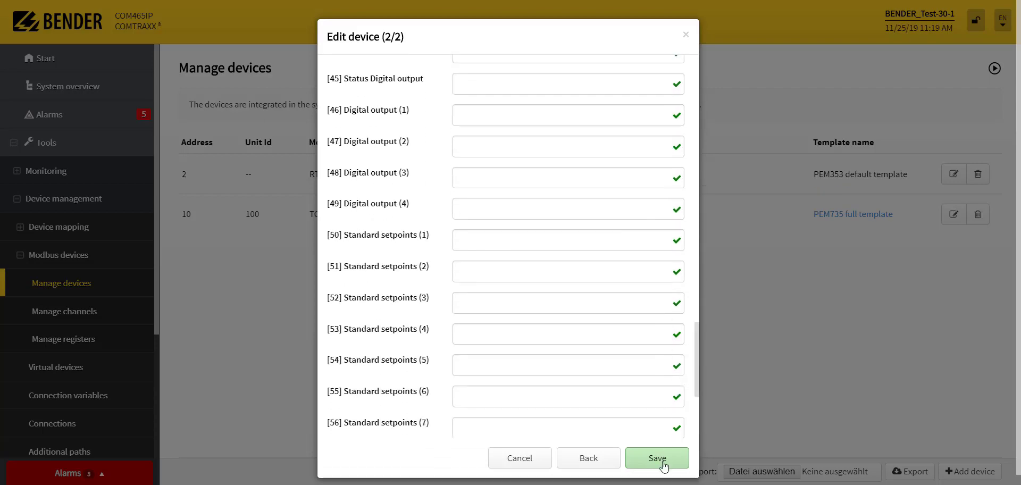
{"action": "left_click", "coordinate": [659, 460]}
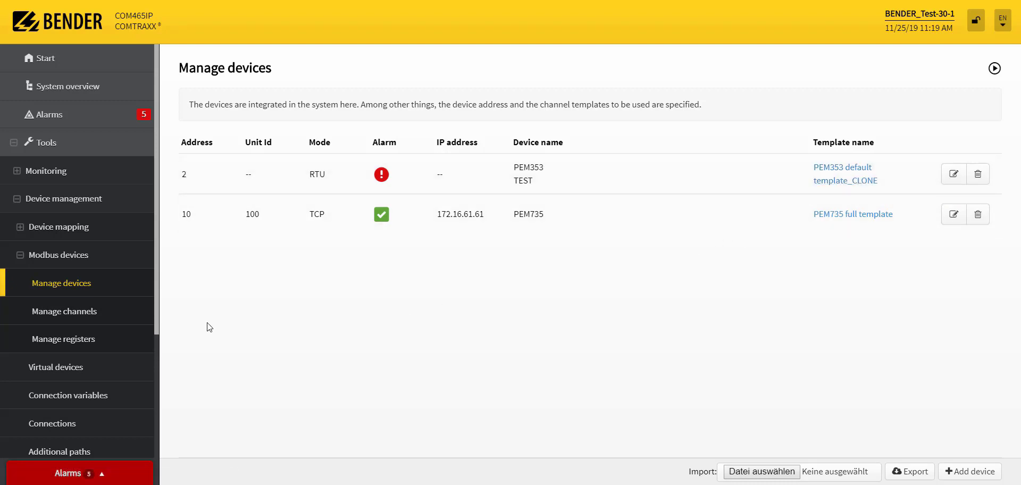
Create register profile NEW_PROFILE_TEST with one Channel (1) register and save it.
{"action": "left_click", "coordinate": [105, 341]}
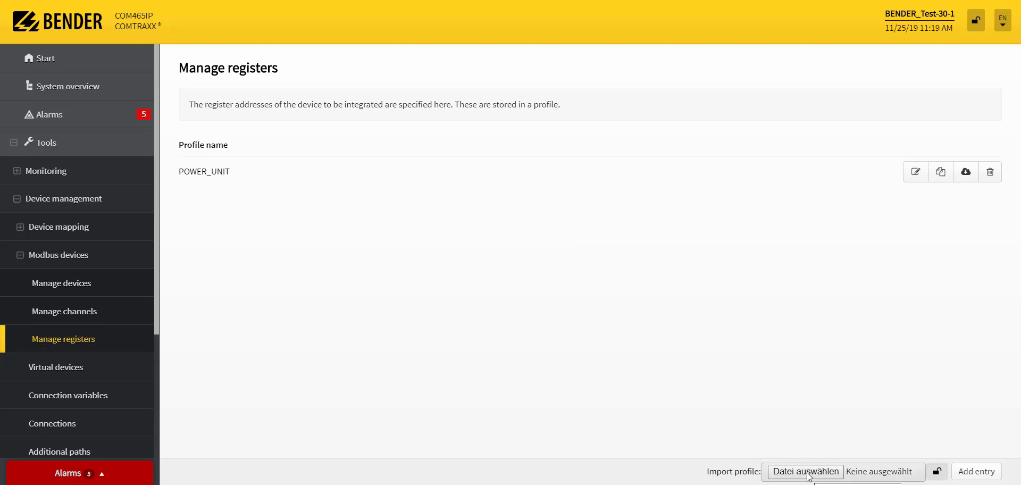
{"action": "left_click", "coordinate": [971, 471]}
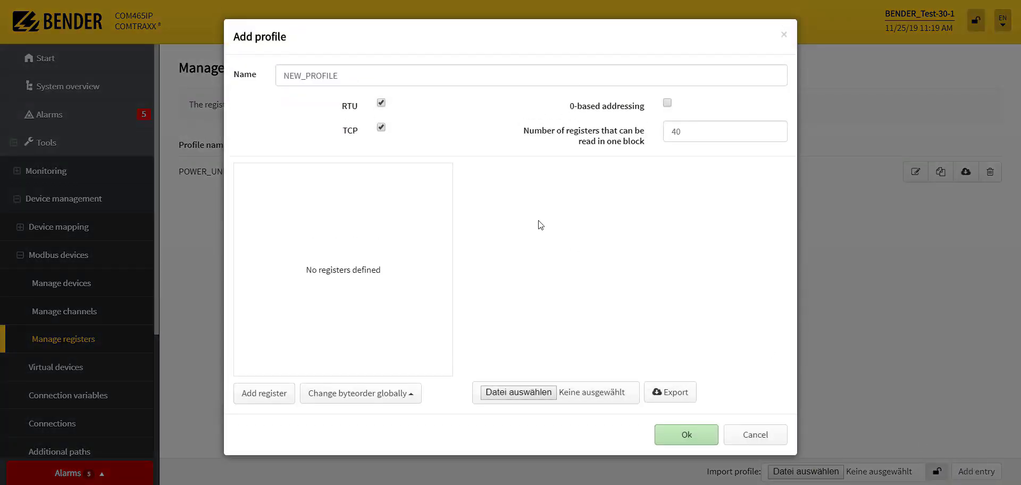
{"action": "left_click", "coordinate": [496, 83]}
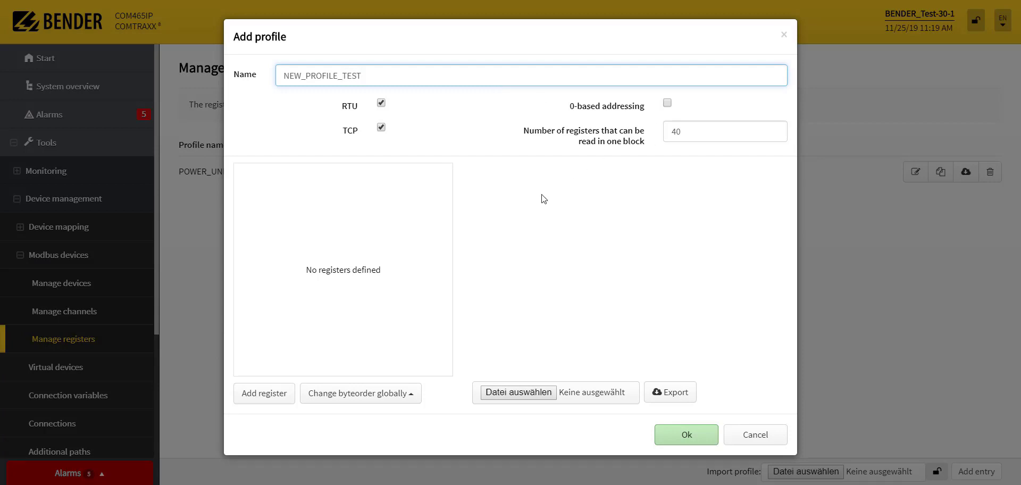
{"action": "left_click", "coordinate": [273, 397]}
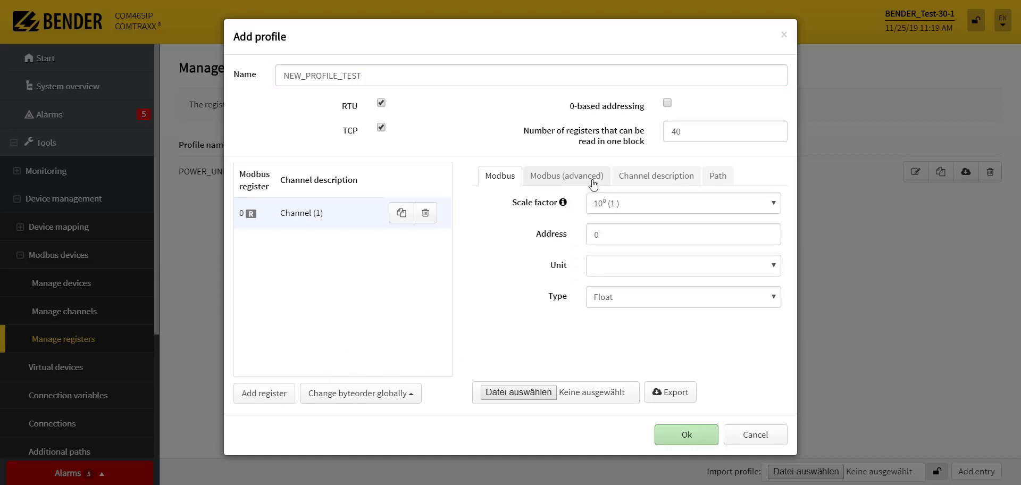
{"action": "left_click", "coordinate": [589, 180]}
{"action": "left_click", "coordinate": [653, 181]}
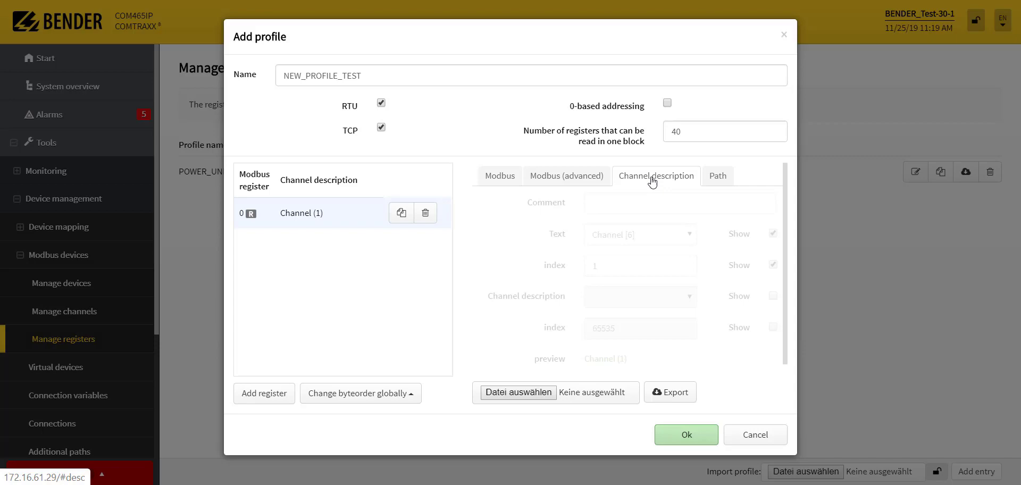
{"action": "left_click", "coordinate": [716, 182]}
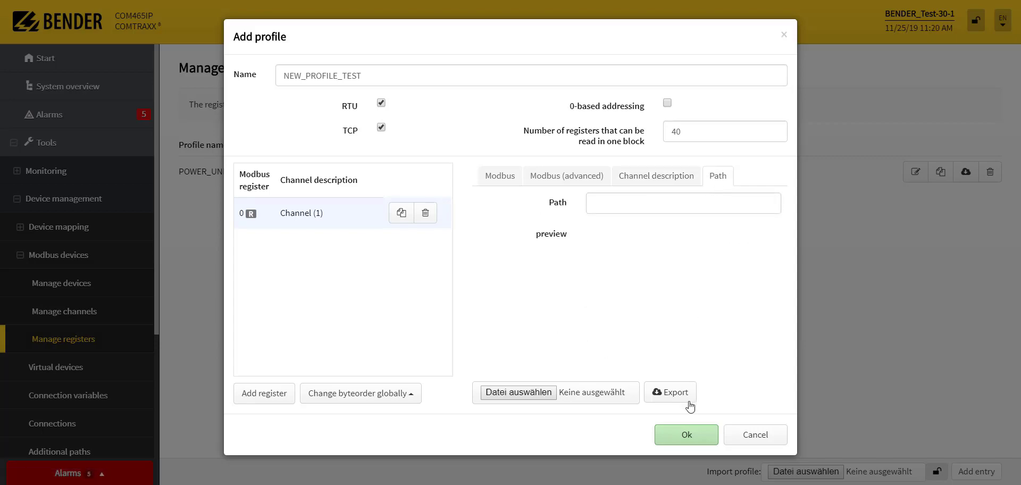
{"action": "left_click", "coordinate": [686, 434]}
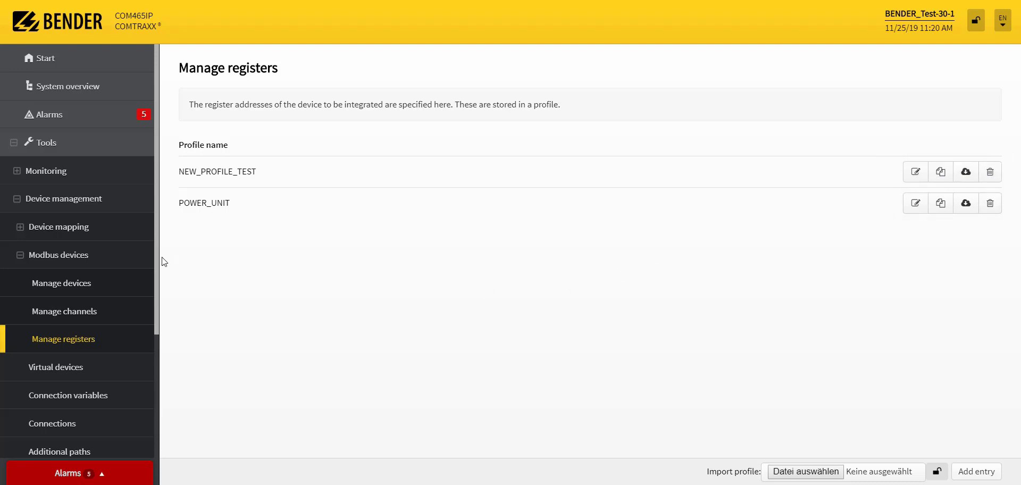
Start another new device from Manage devices and show the device type list.
{"action": "left_click", "coordinate": [107, 285]}
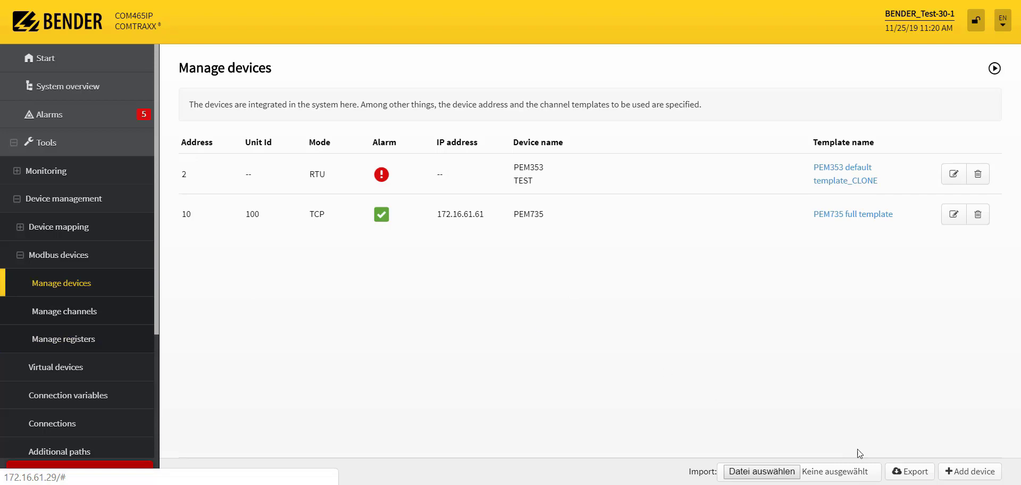
{"action": "left_click", "coordinate": [967, 471]}
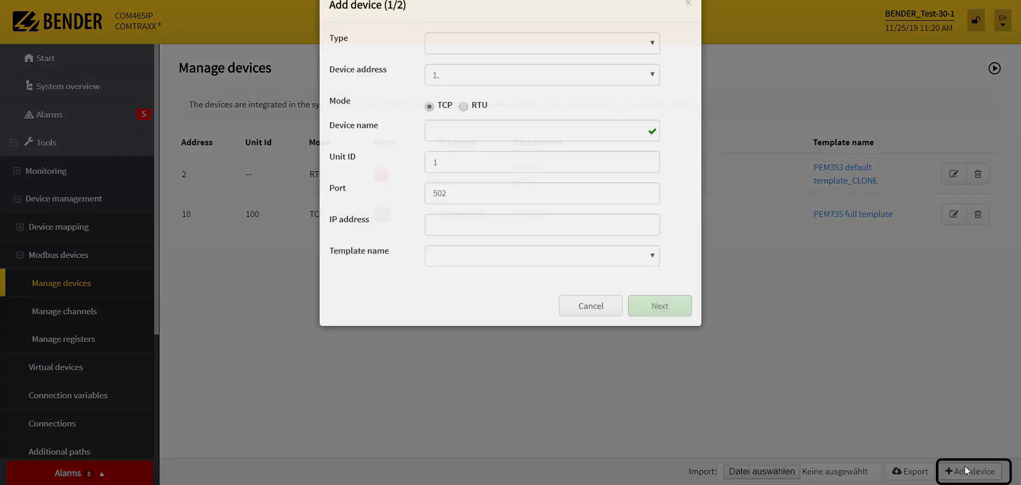
{"action": "left_click", "coordinate": [538, 77]}
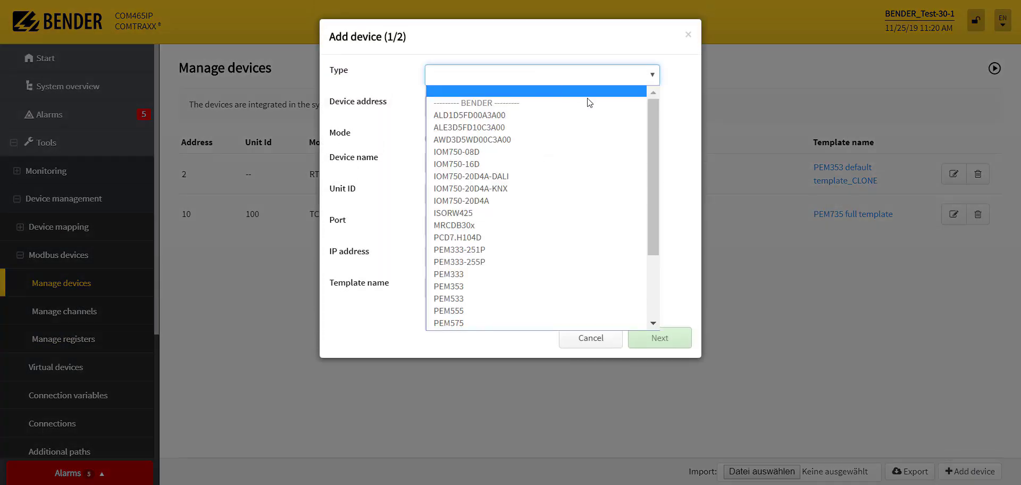